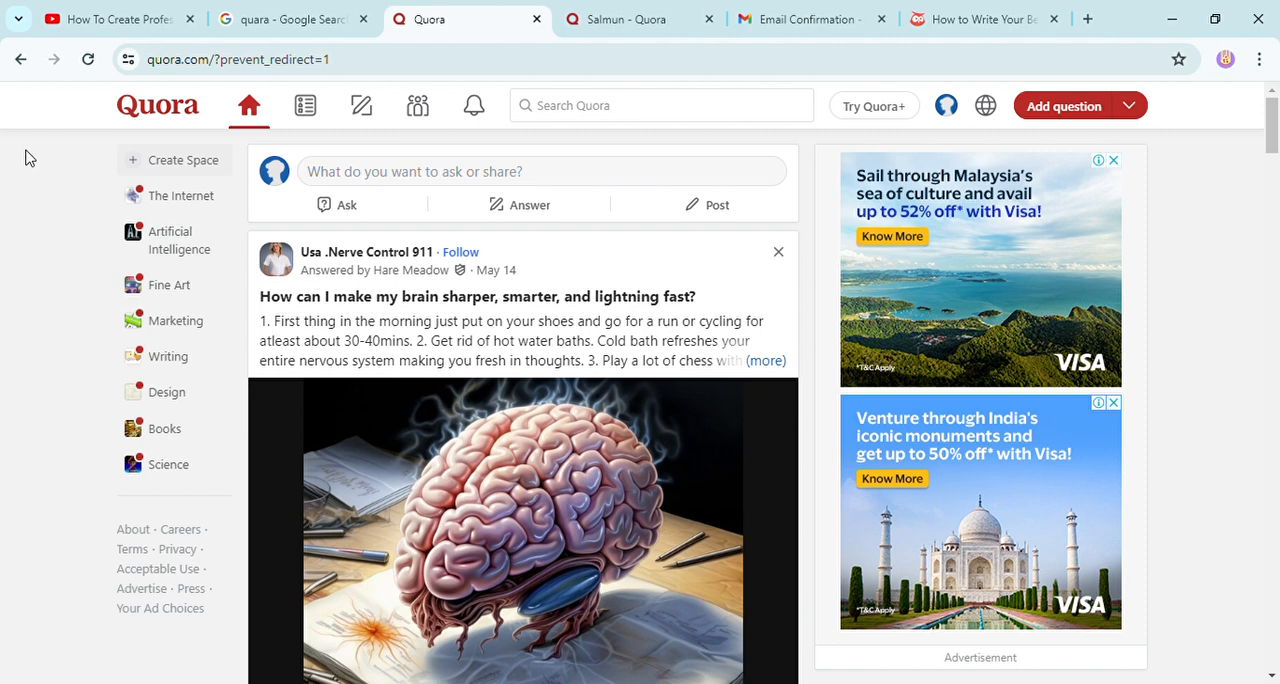
Open the account's own profile page.
click(947, 107)
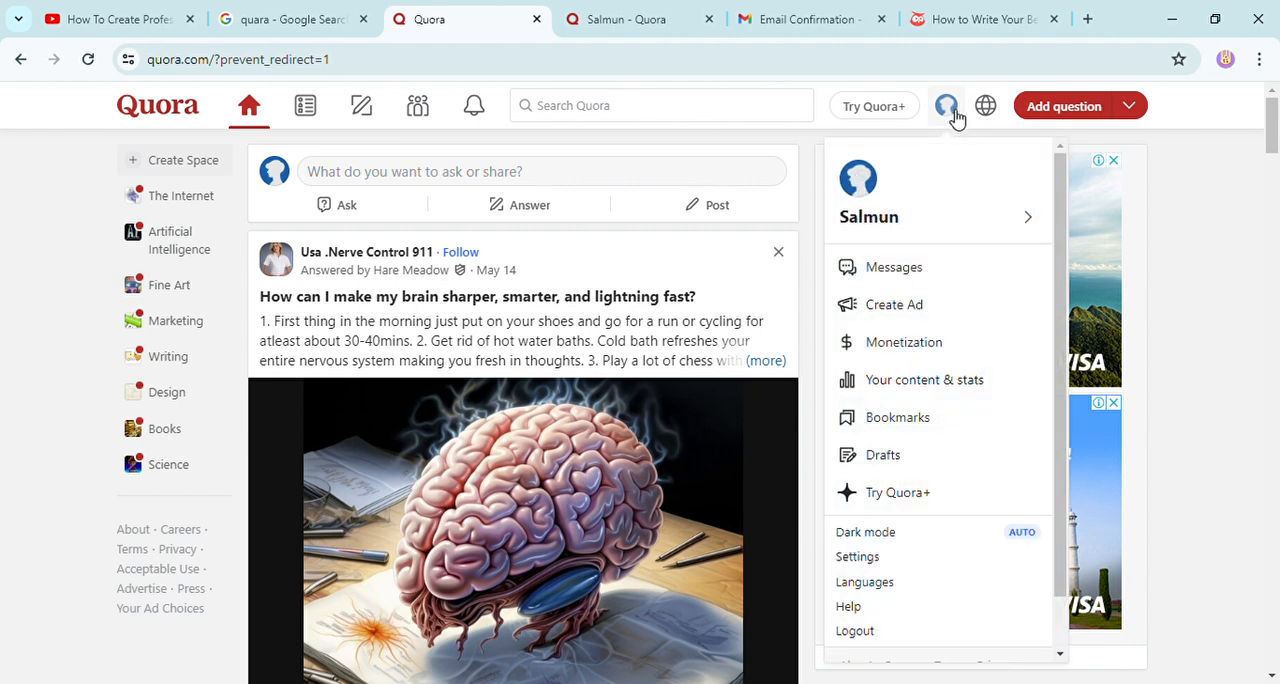
click(890, 222)
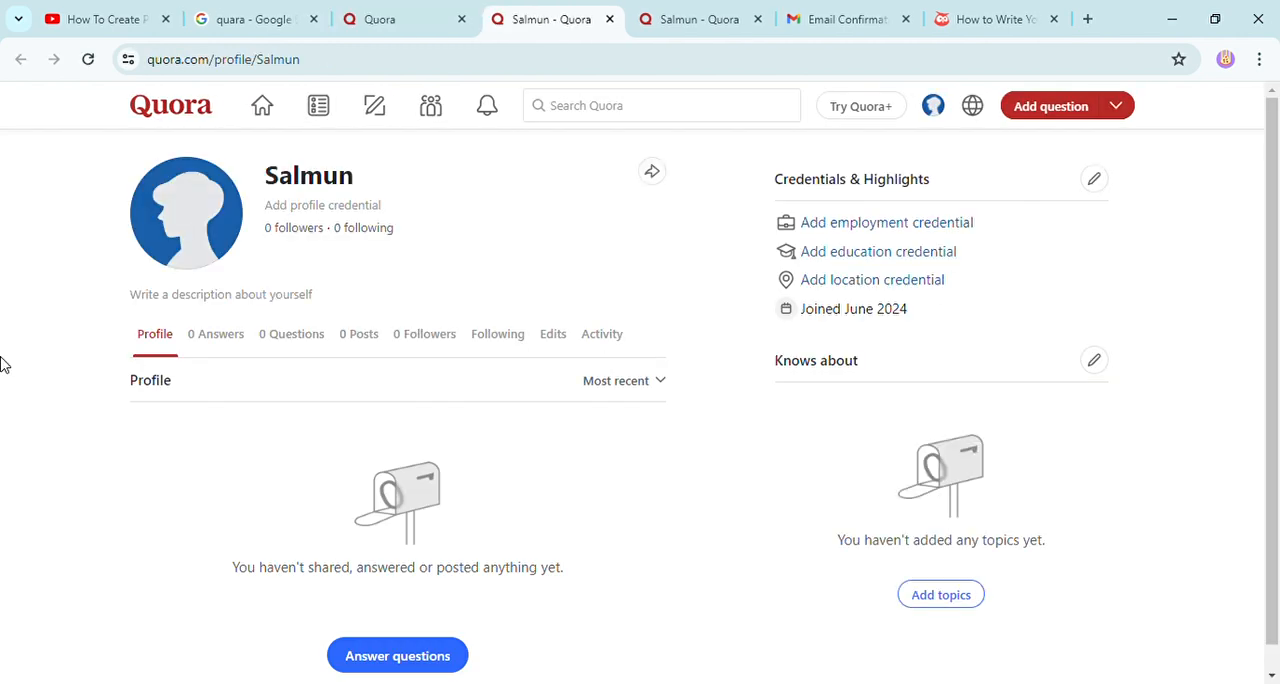
mouse_move(187, 250)
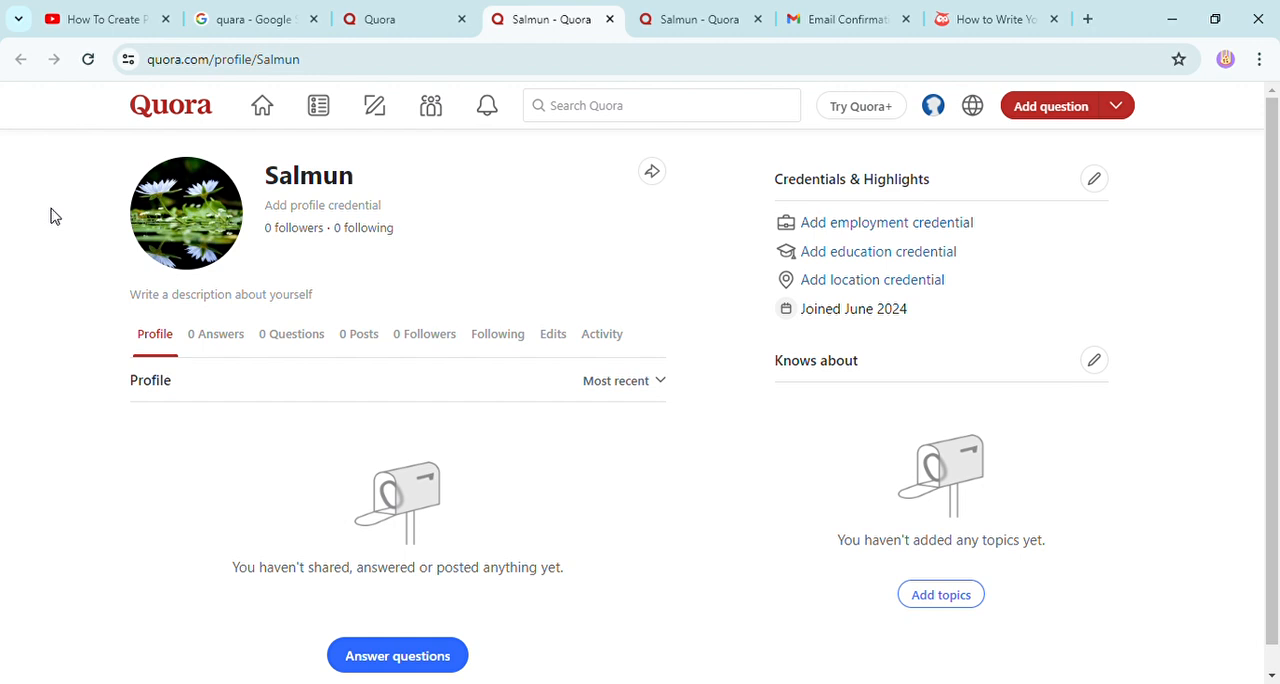
Add the copied "Social Media Marketing Specialist" bio with its hashtags as the profile description and save it.
mouse_move(296, 176)
click(245, 296)
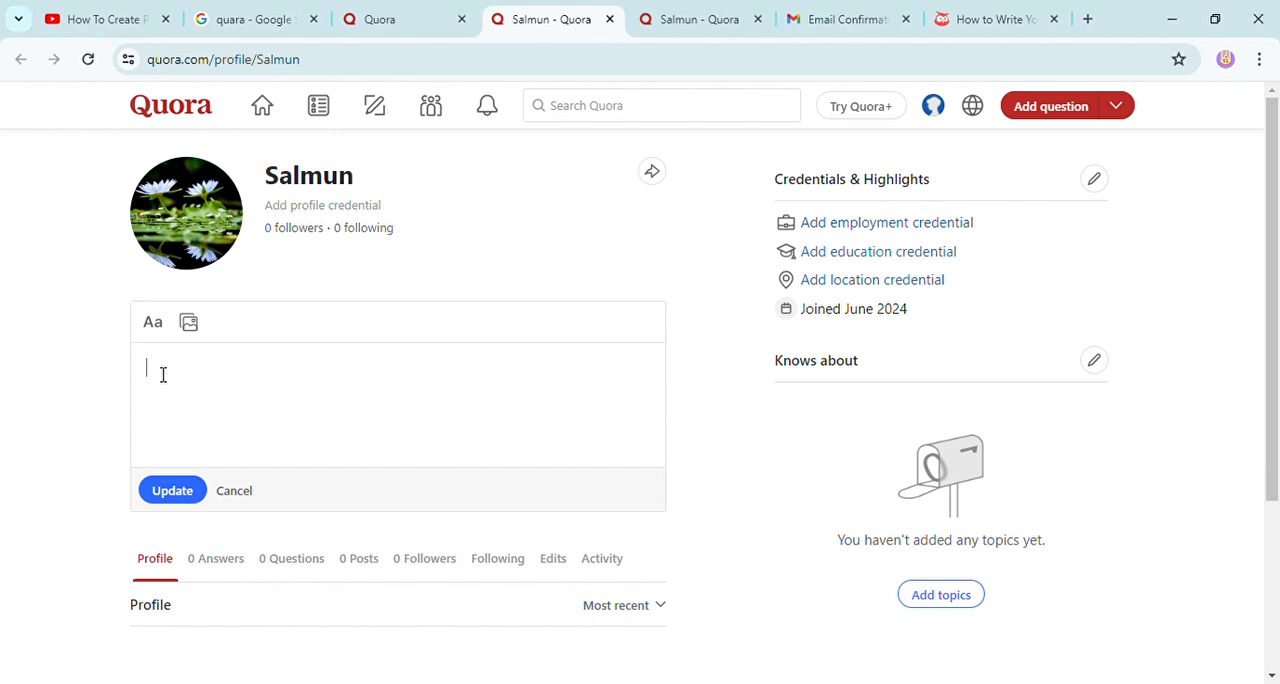
text(🌟 Social Media Marketing Specialist 🌟  📈 Elevating Brands with Strategic Social Media Solutions 🔍 Expert in SEO, Content Creation, & Analytics 💡 Turning Followers into Loyal Customers 🎯 Focused on ROI-driven Campaigns 🤝 Let's Connect and Grow Your Online Presence!  #SocialMediaMarketing #DigitalStrategy #ContentCreator)
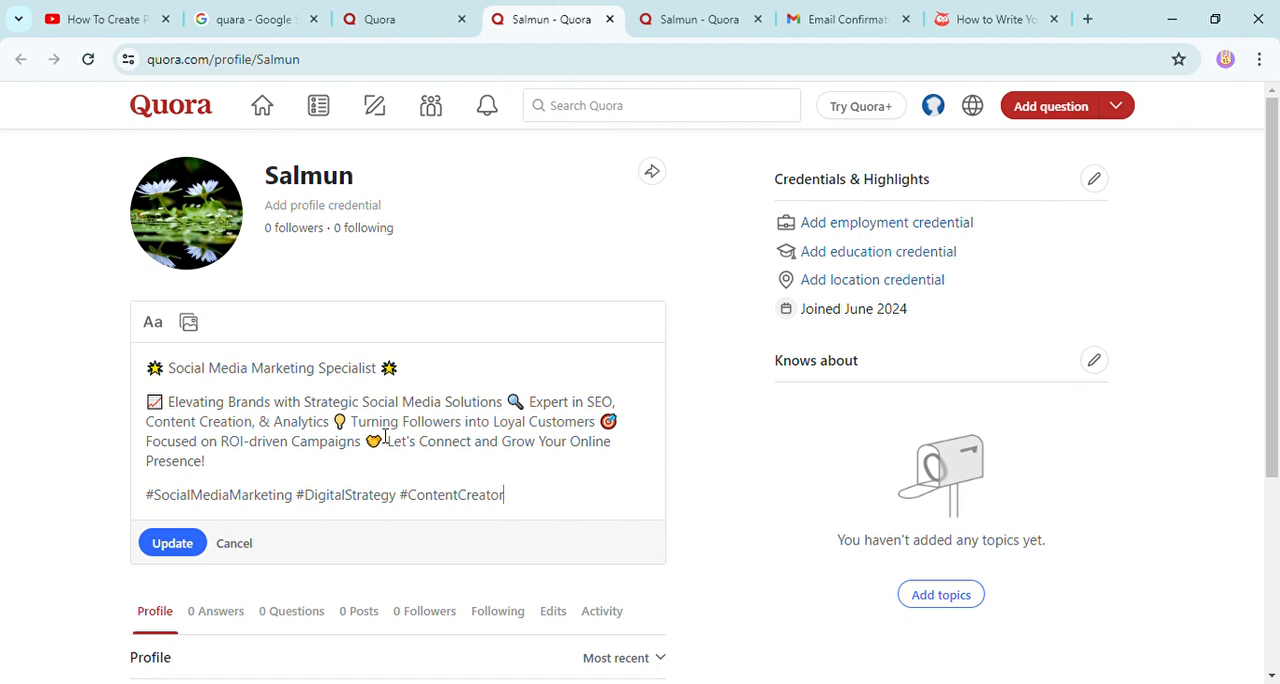
scroll(345, 467, down, 1)
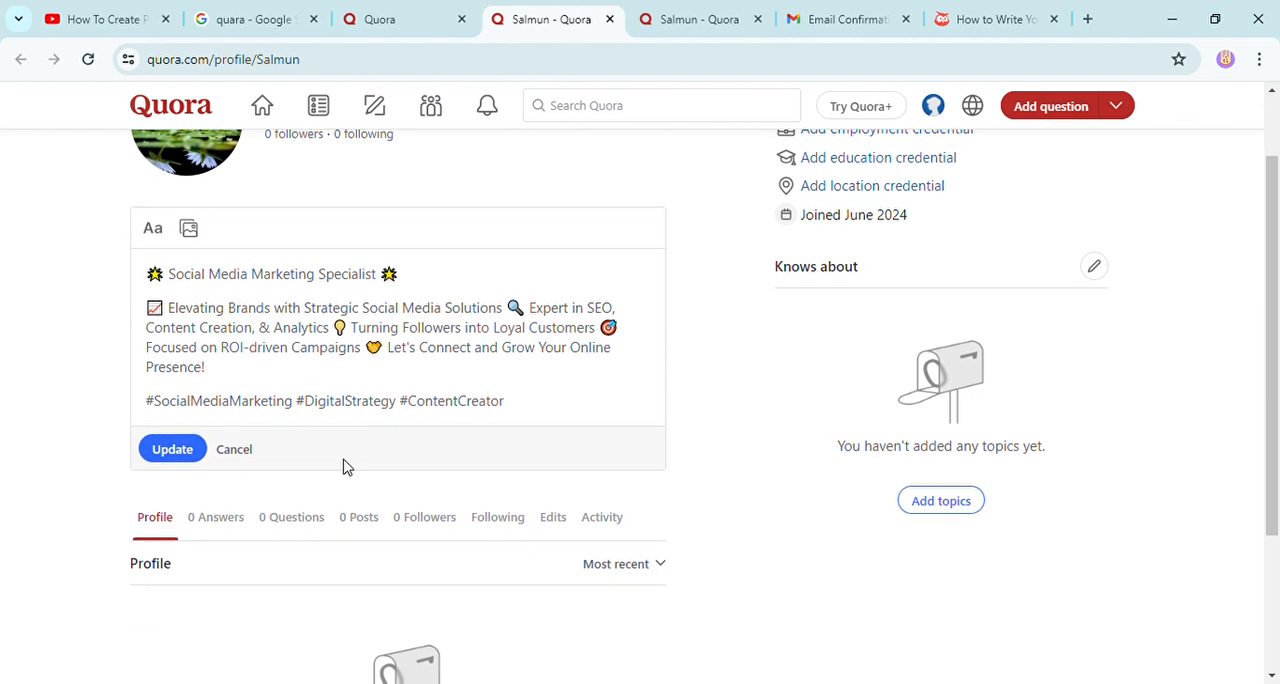
click(172, 462)
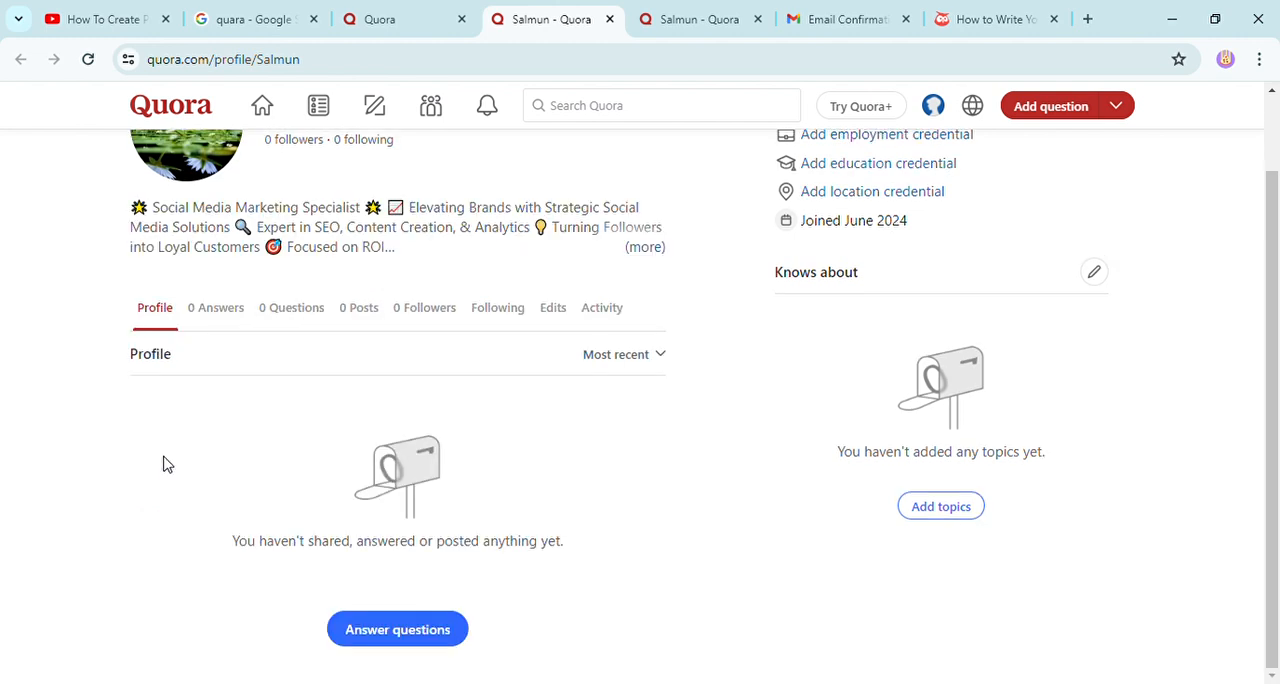
scroll(170, 460, up, 1)
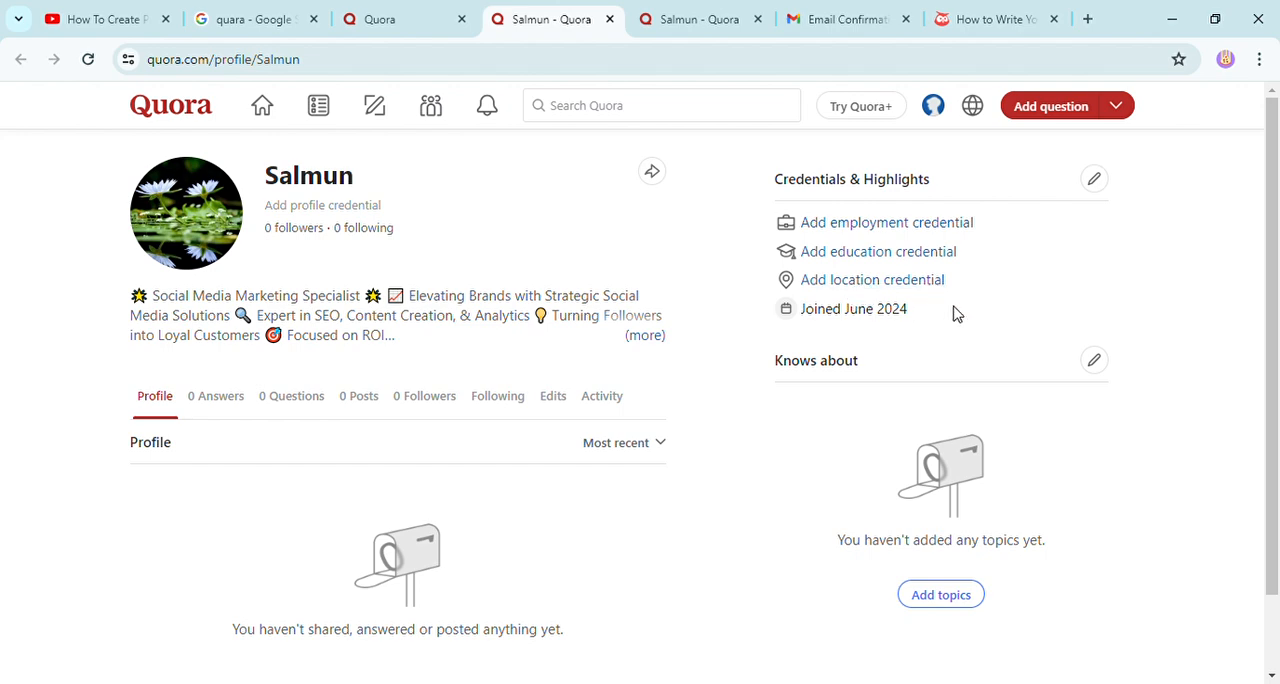
Examine the education credential form's fields, including the graduation year choices, and close it without saving.
click(862, 254)
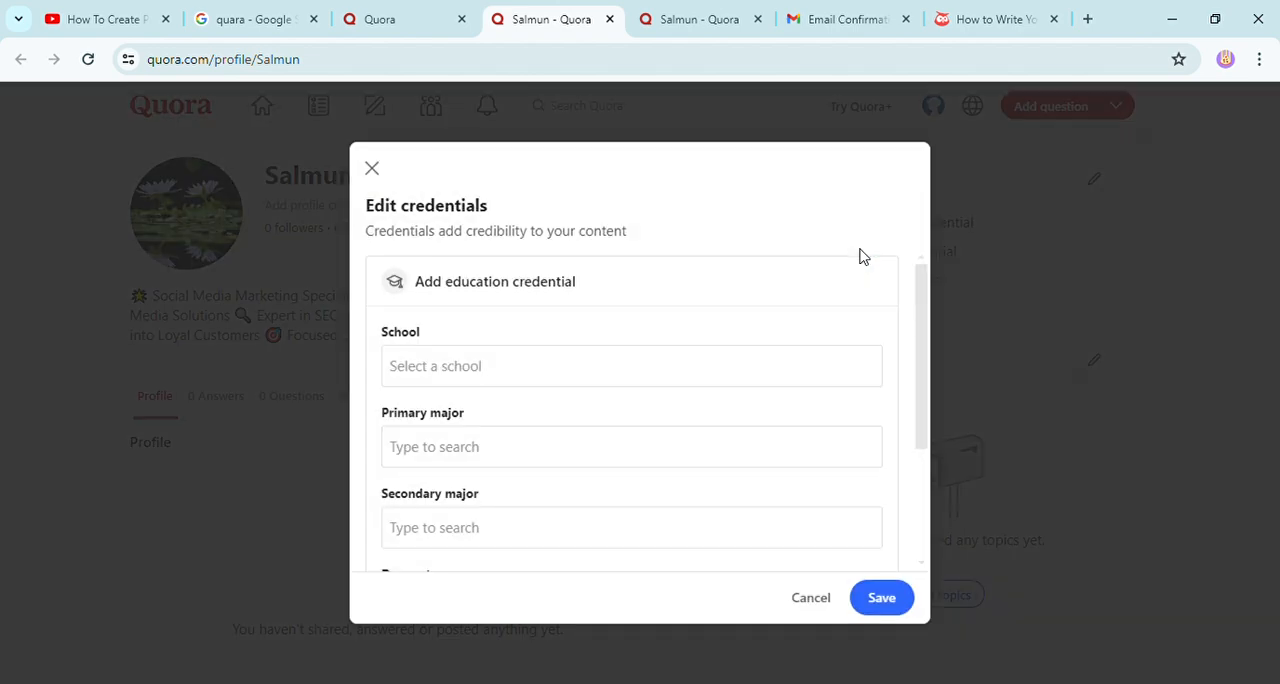
click(468, 376)
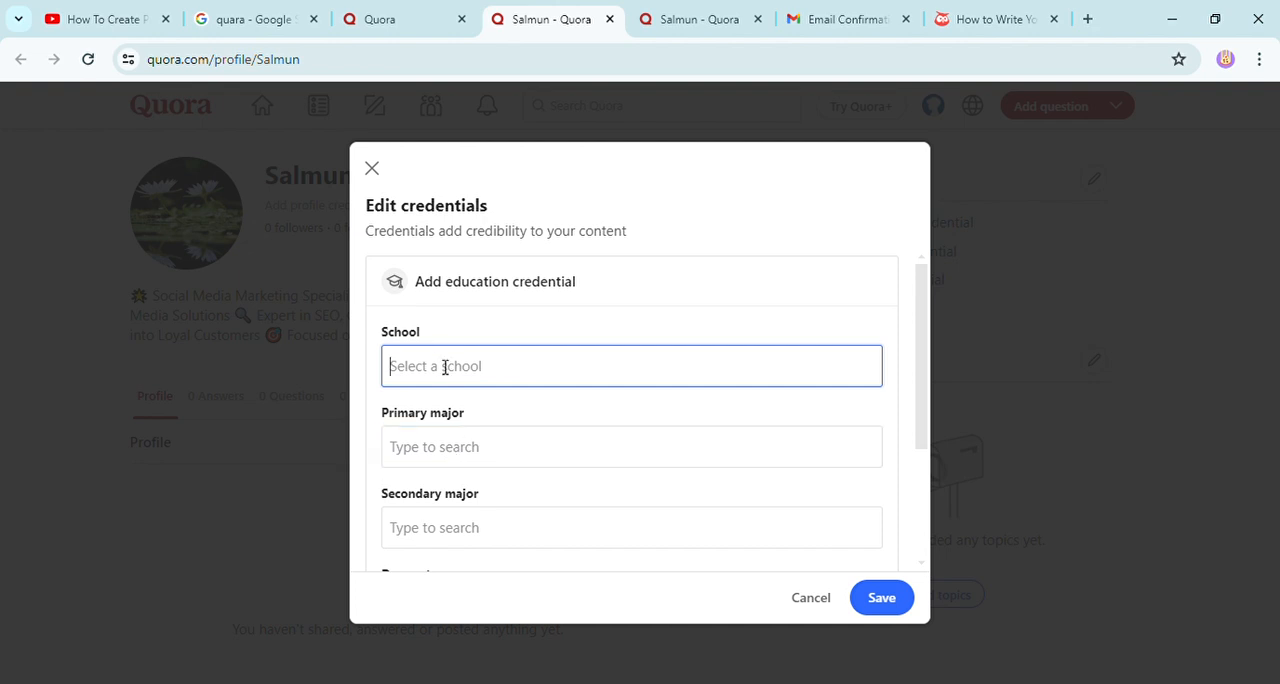
scroll(445, 367, down, 1)
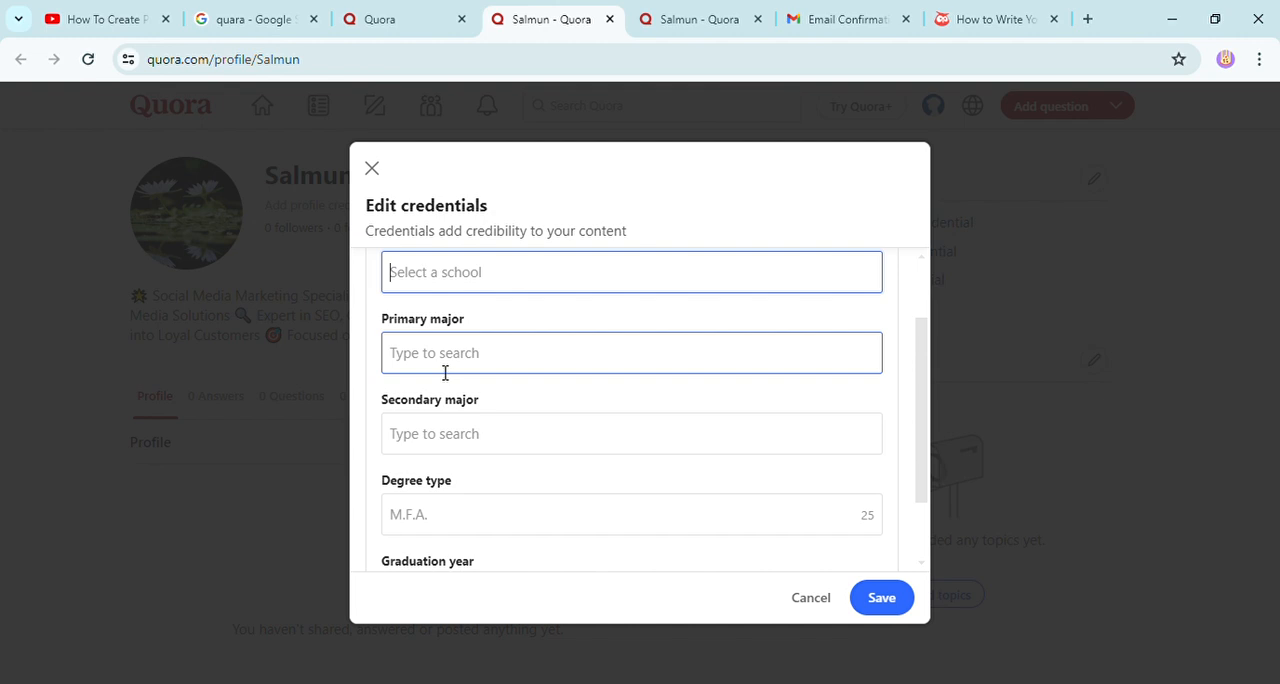
scroll(458, 532, down, 1)
click(453, 521)
click(452, 522)
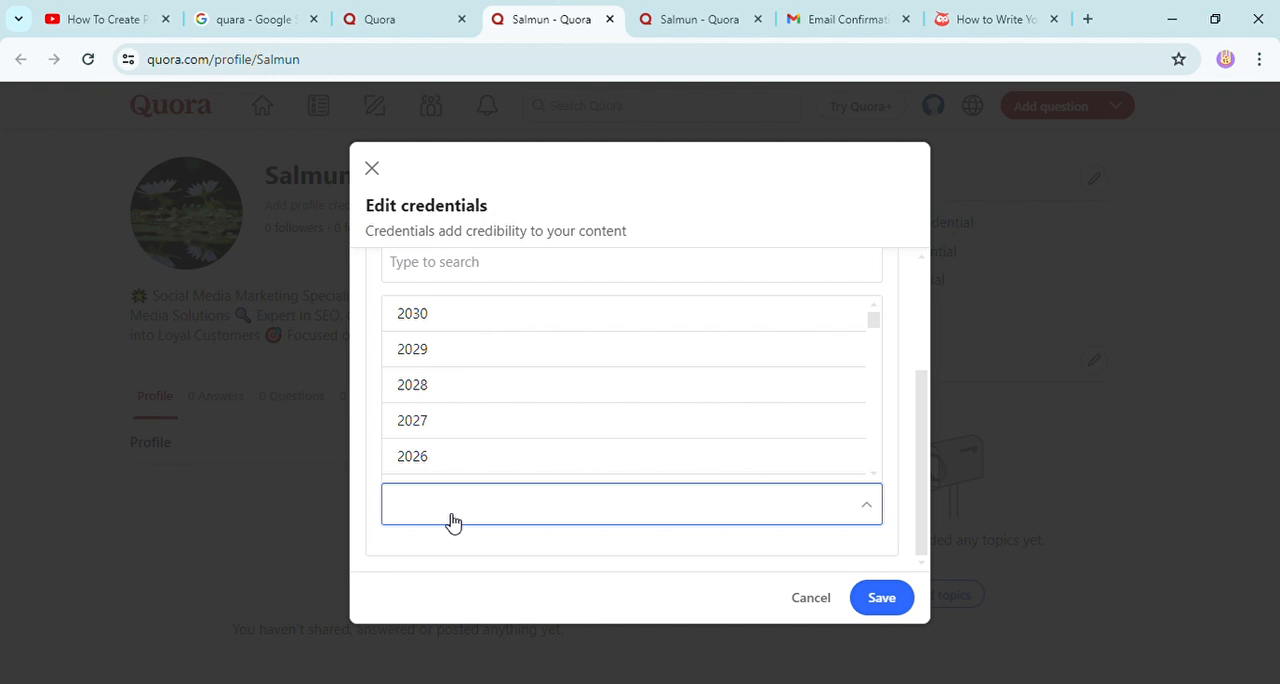
scroll(452, 514, up, 2)
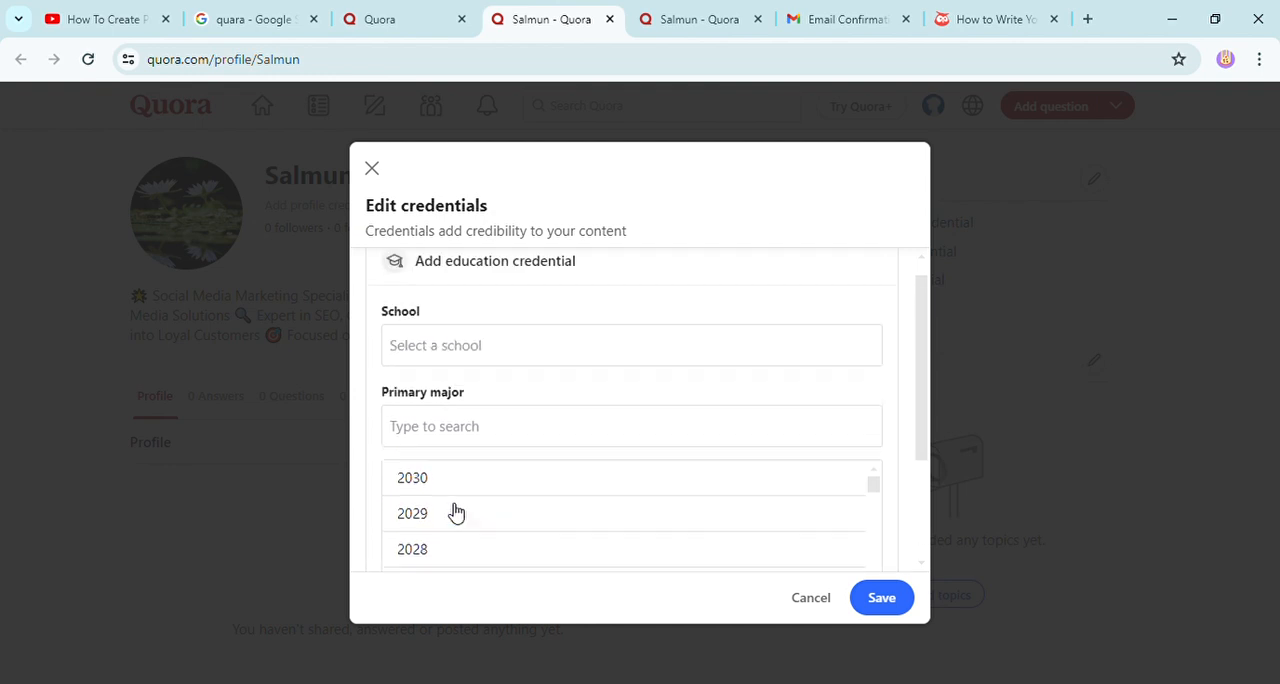
click(811, 598)
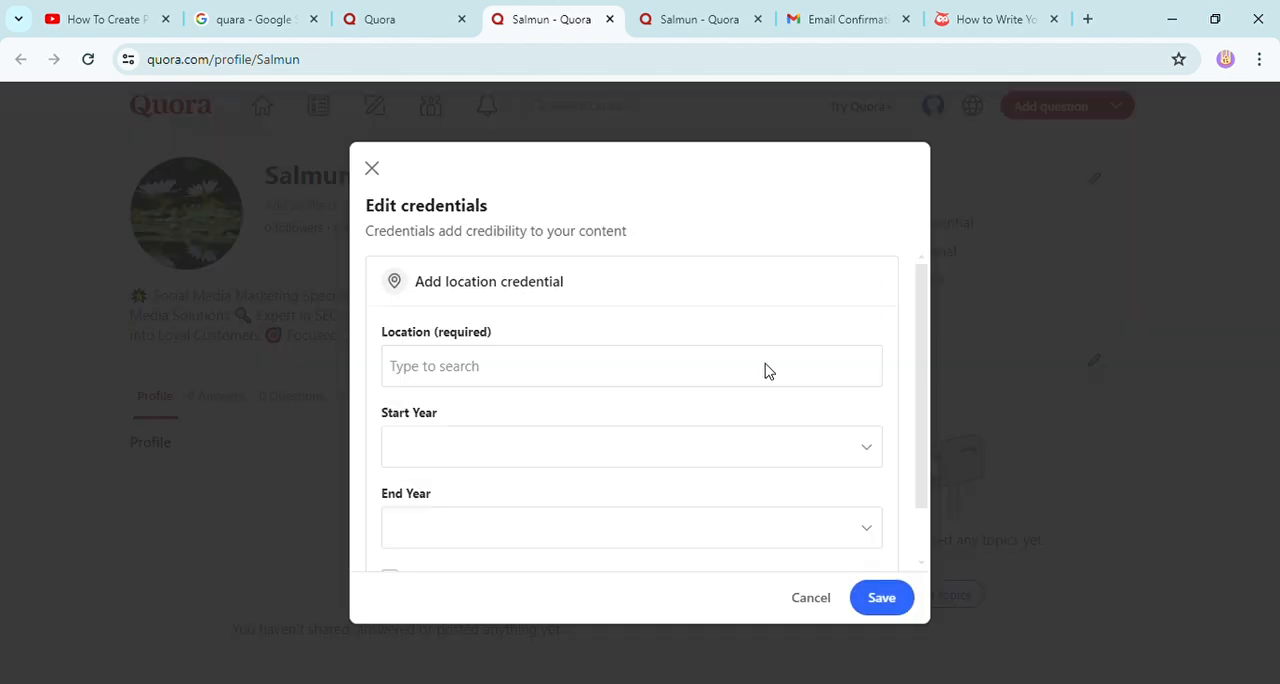
Fill in the location credential with Jessore Khulna Bangladesh, mark it as currently lived in, and try to save it.
click(498, 381)
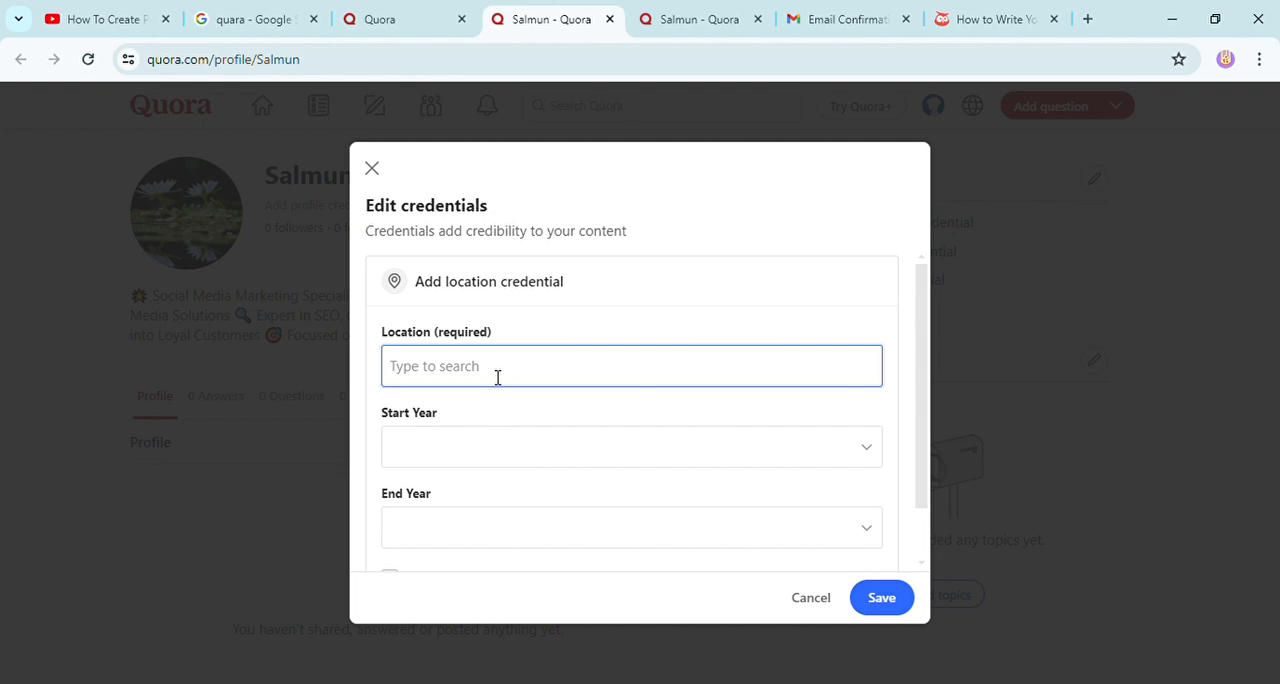
text(Jess)
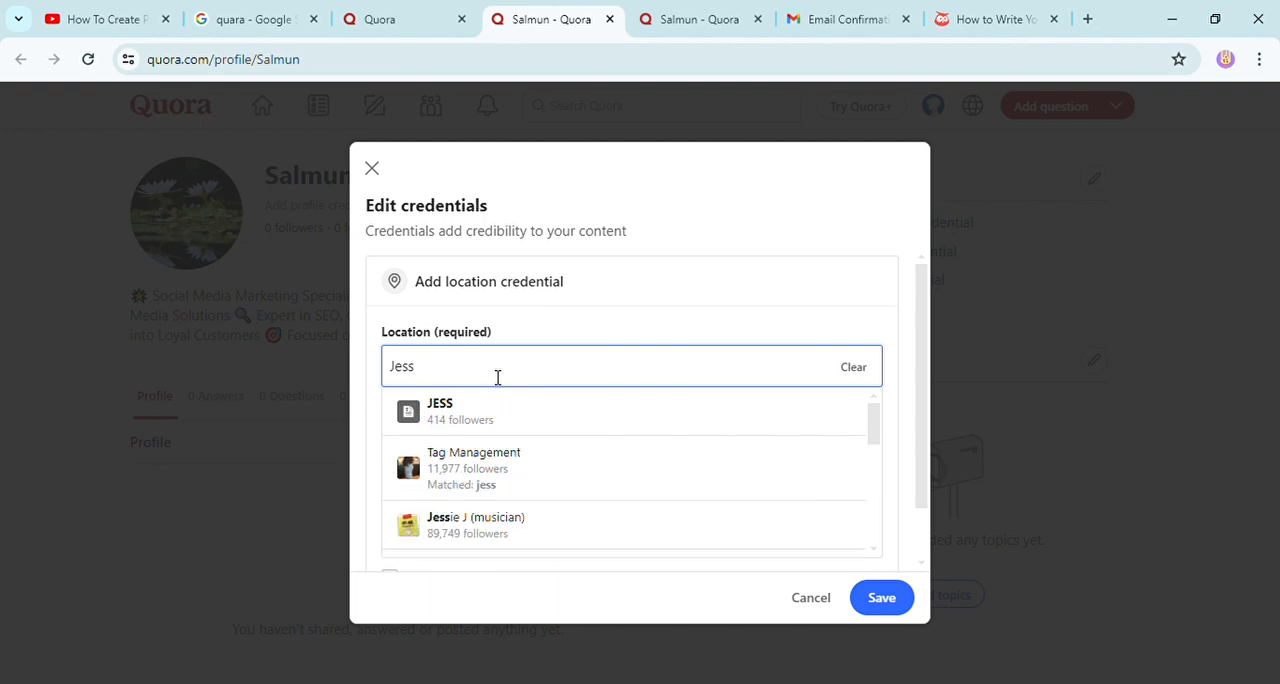
text(ore)
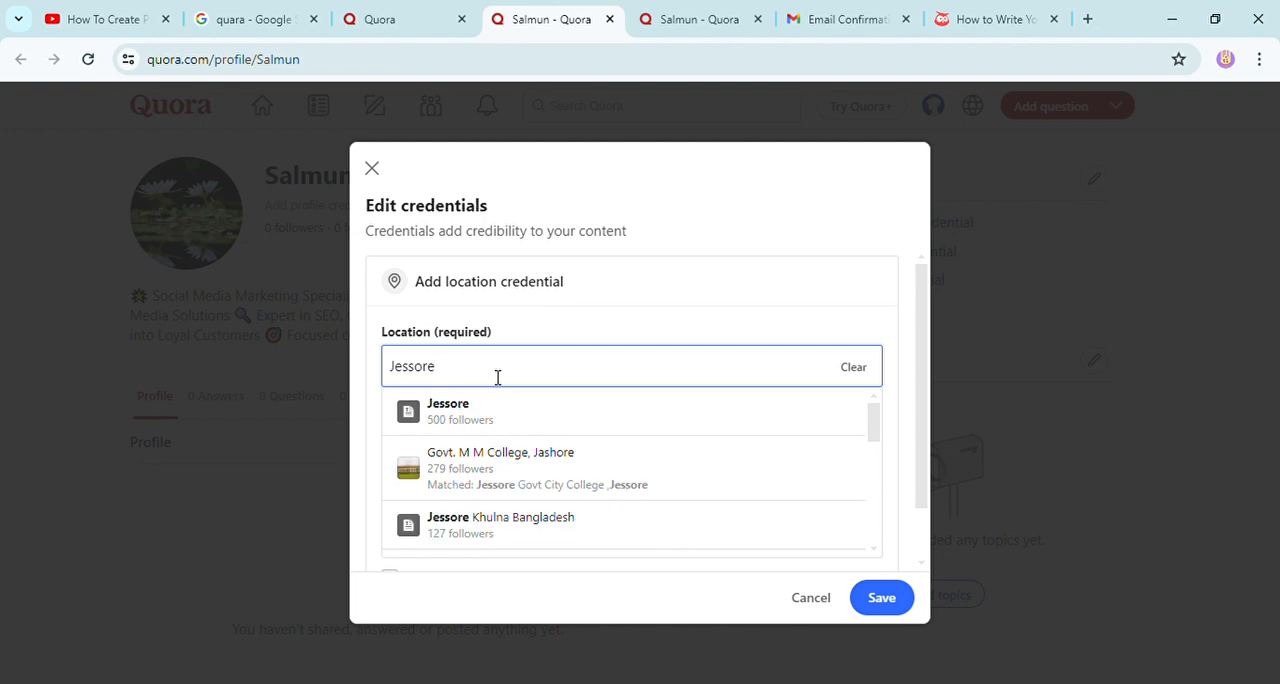
click(536, 526)
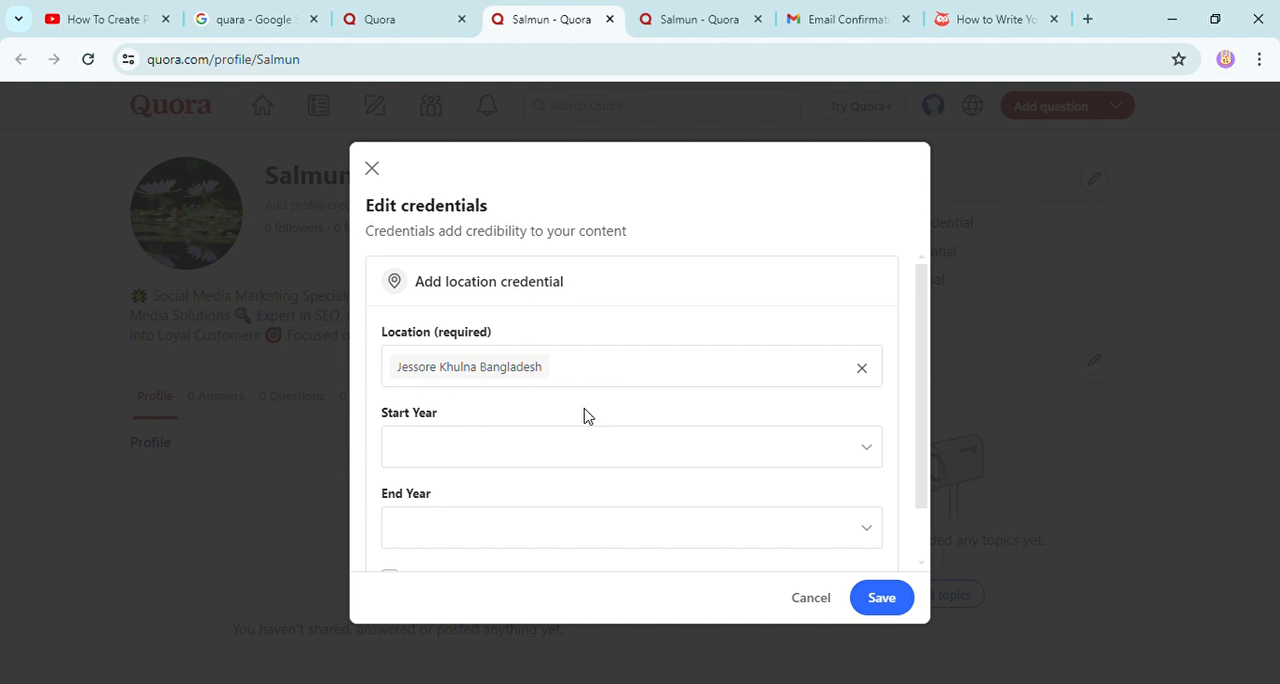
scroll(585, 415, down, 1)
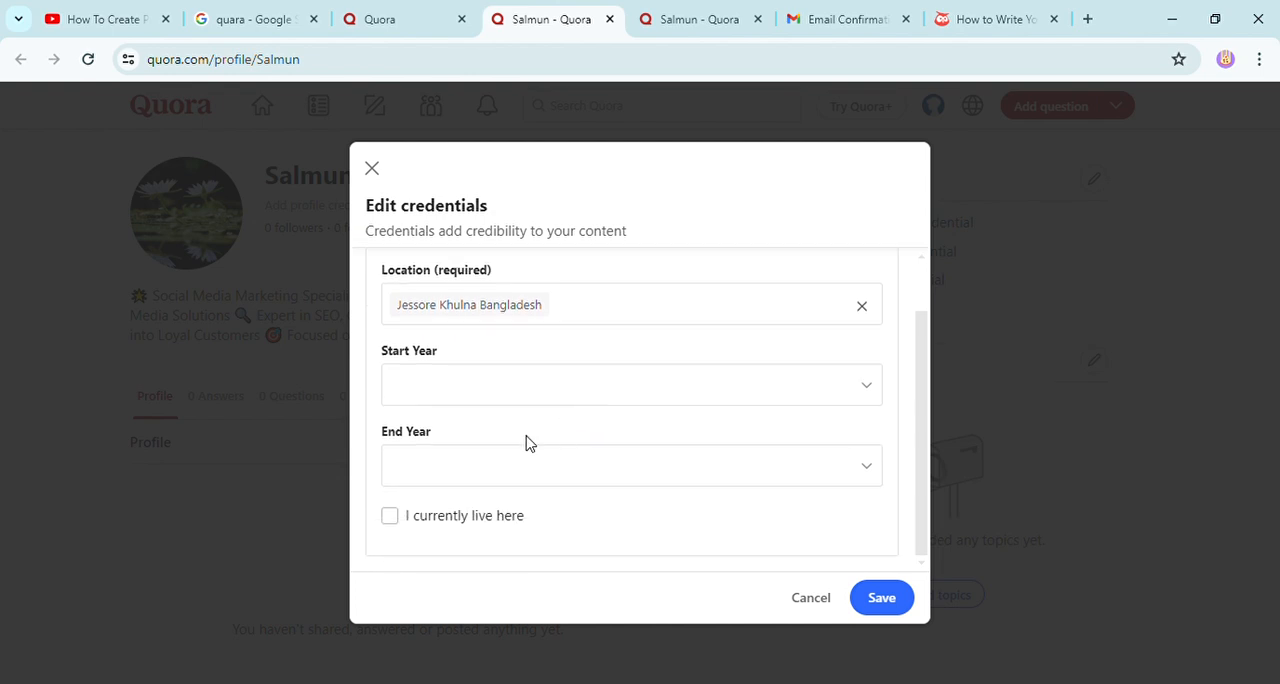
click(391, 518)
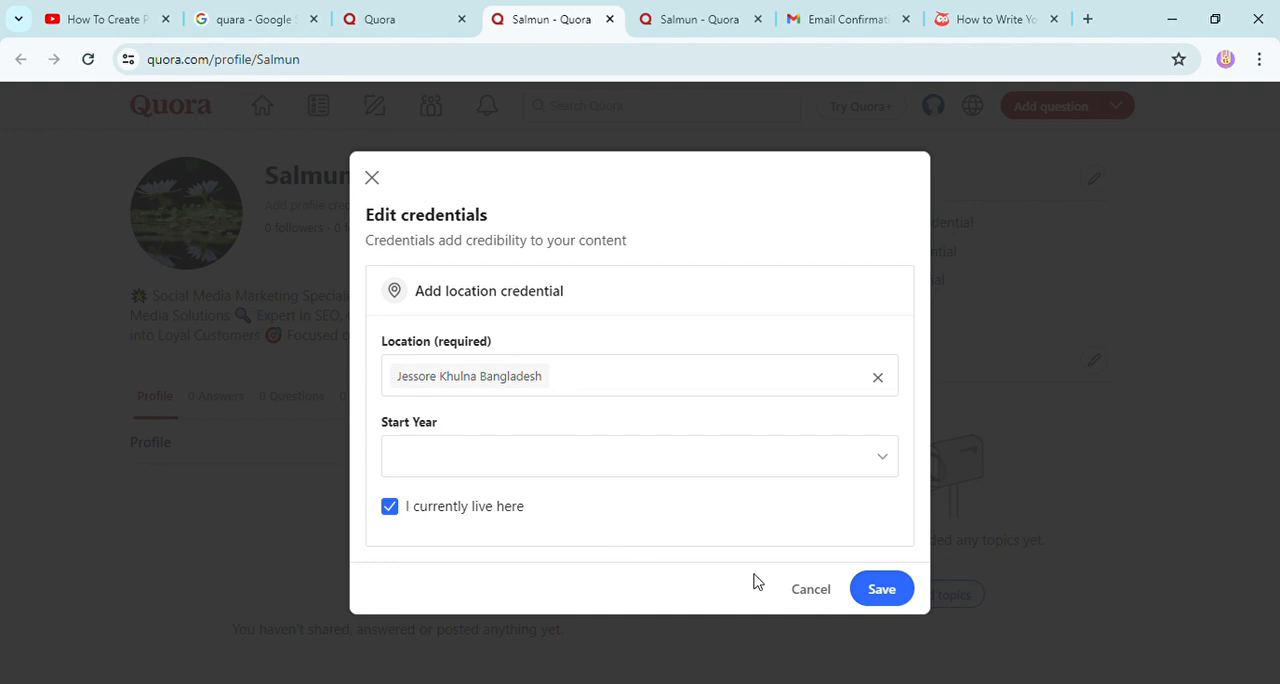
click(898, 598)
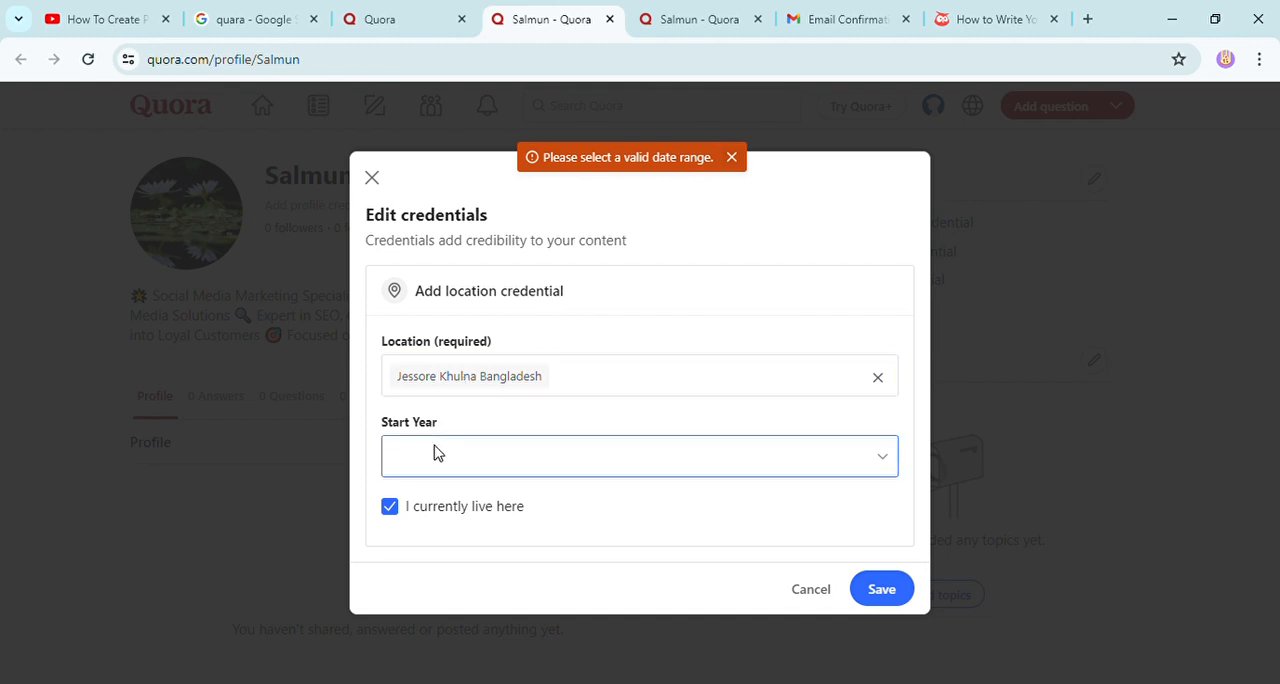
Set the location credential's start year to 1992 and save the credential.
click(884, 457)
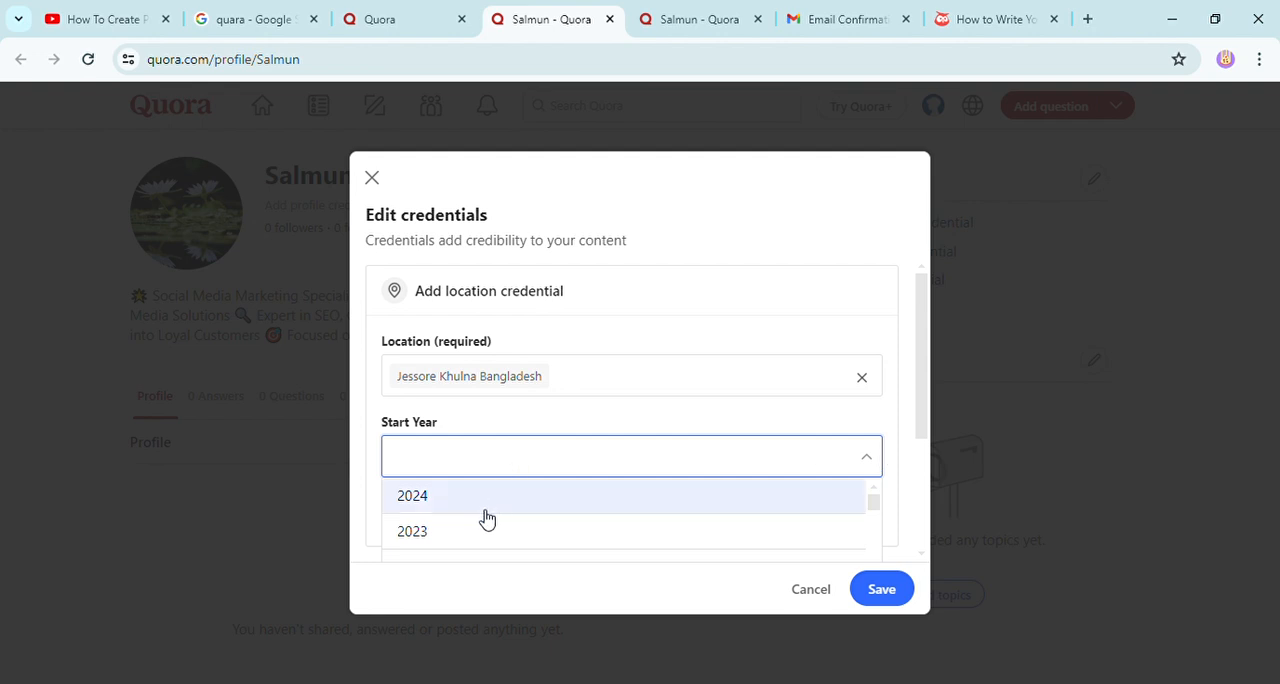
scroll(487, 518, down, 9)
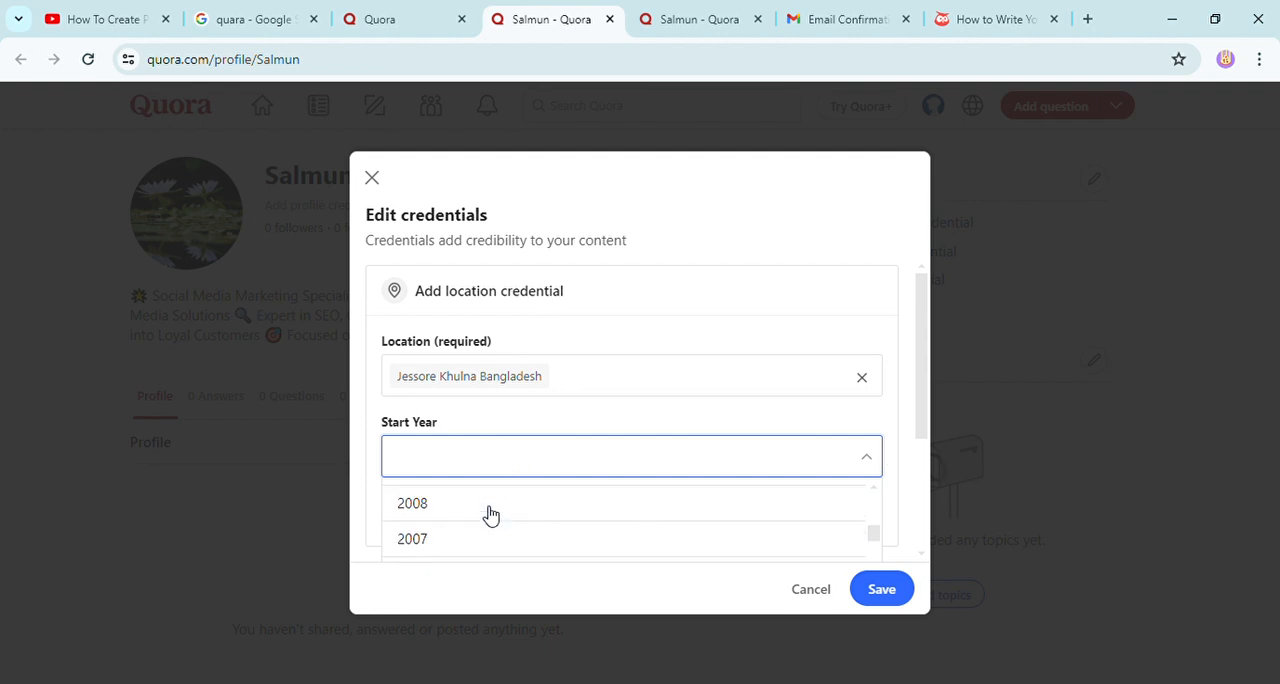
scroll(490, 515, down, 4)
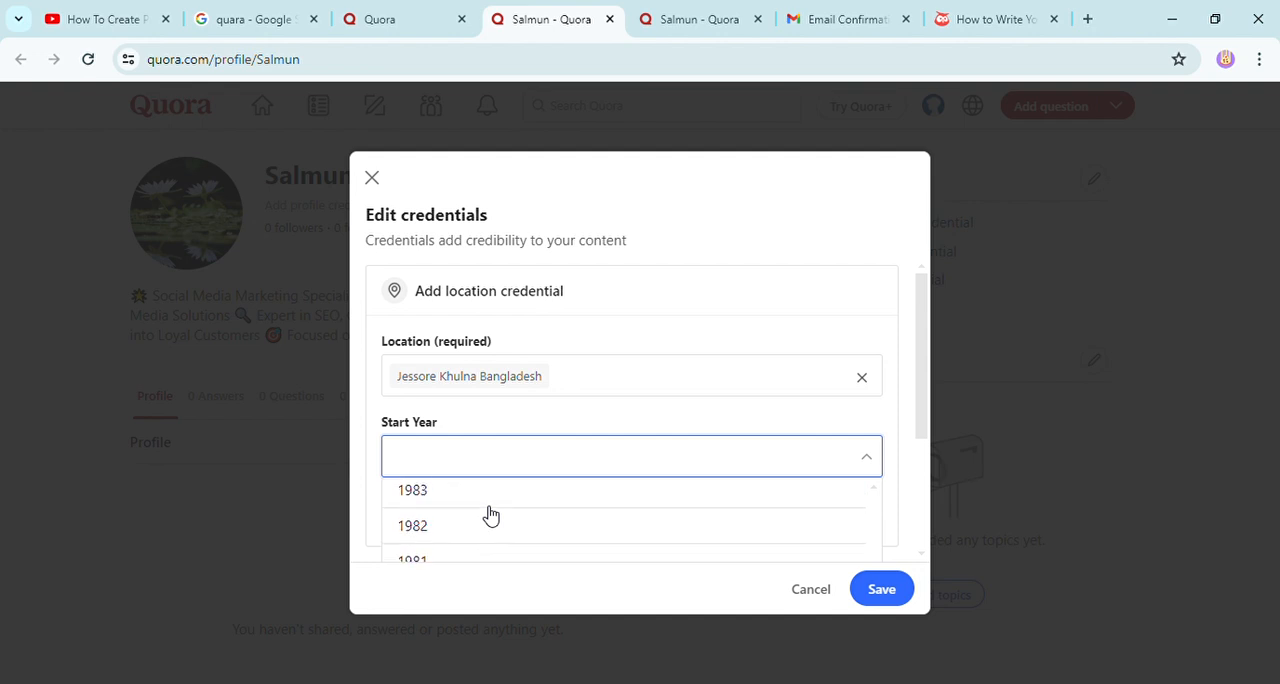
scroll(490, 515, up, 2)
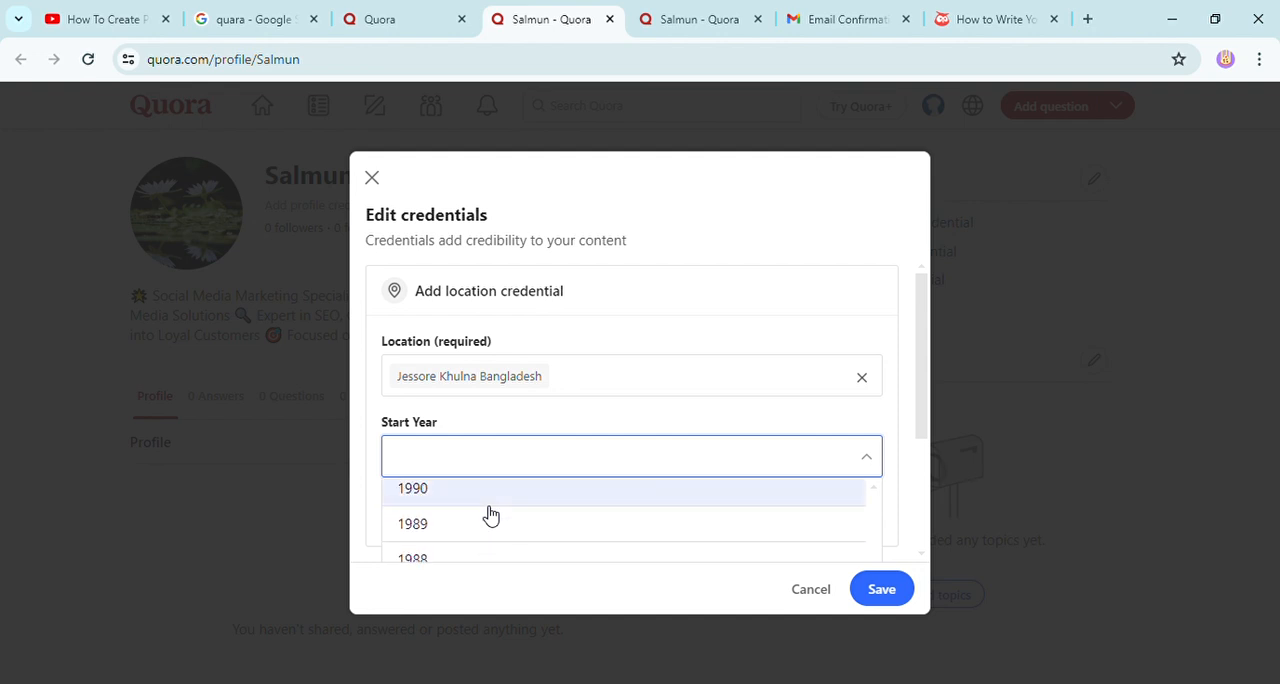
click(455, 518)
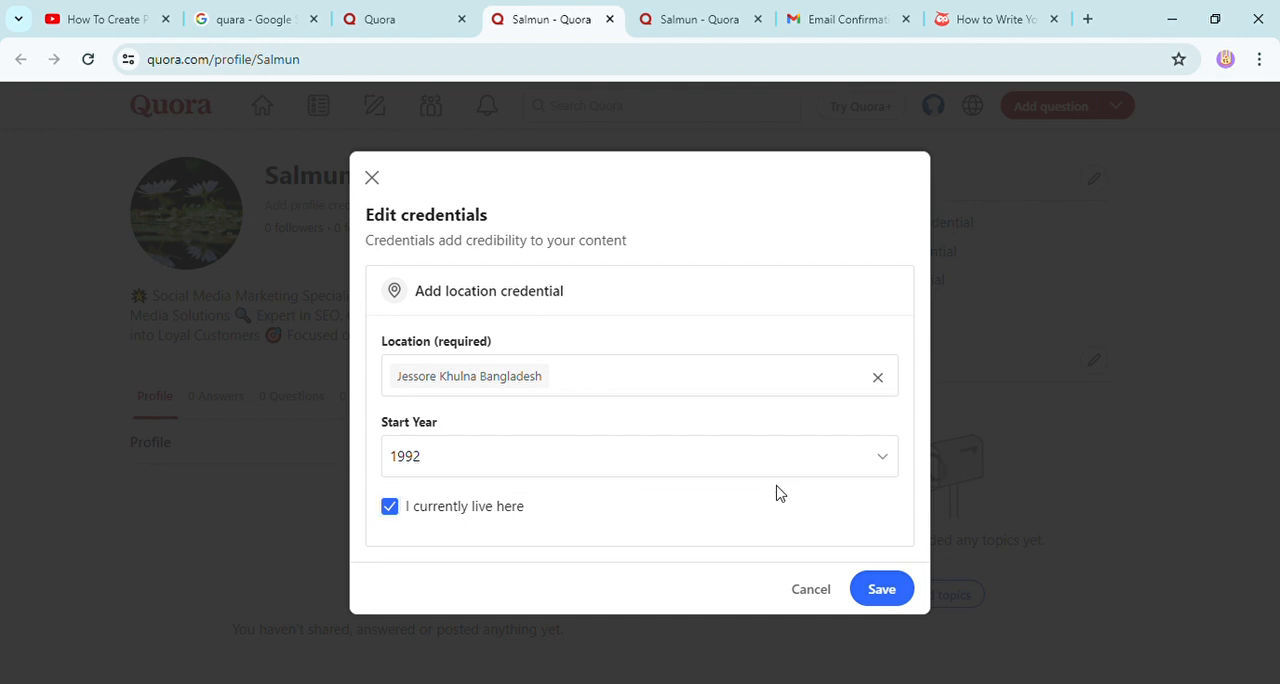
click(880, 590)
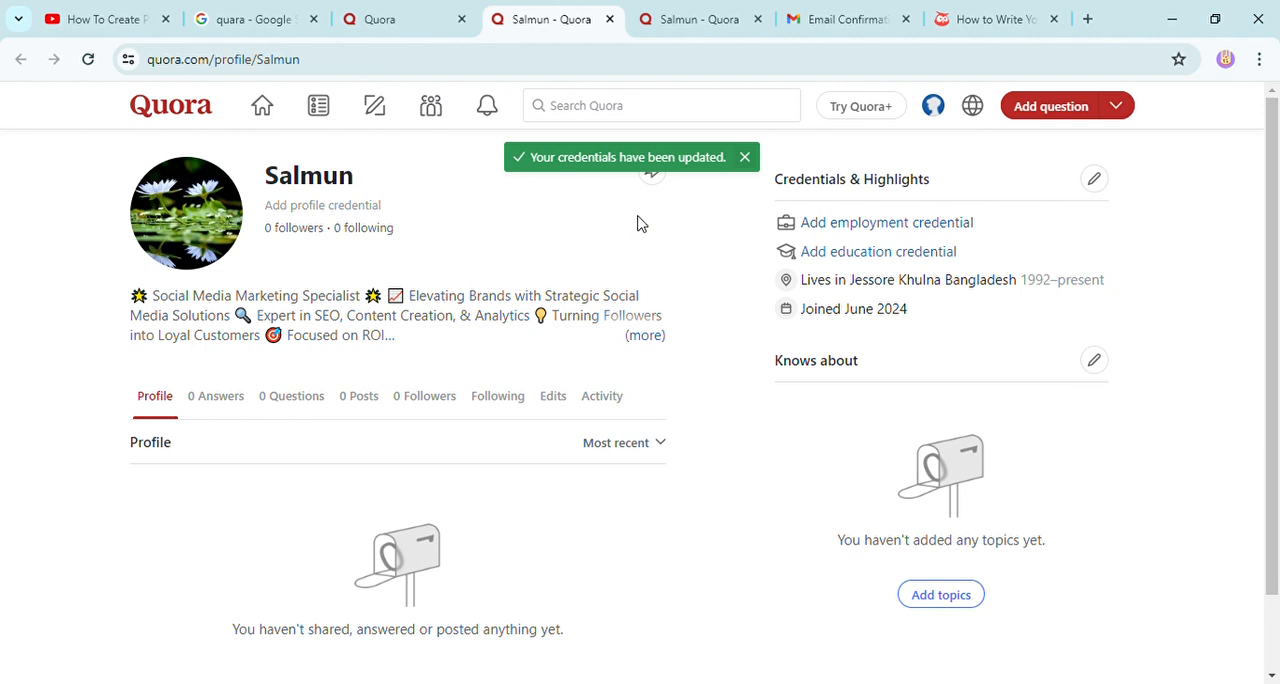
mouse_move(277, 200)
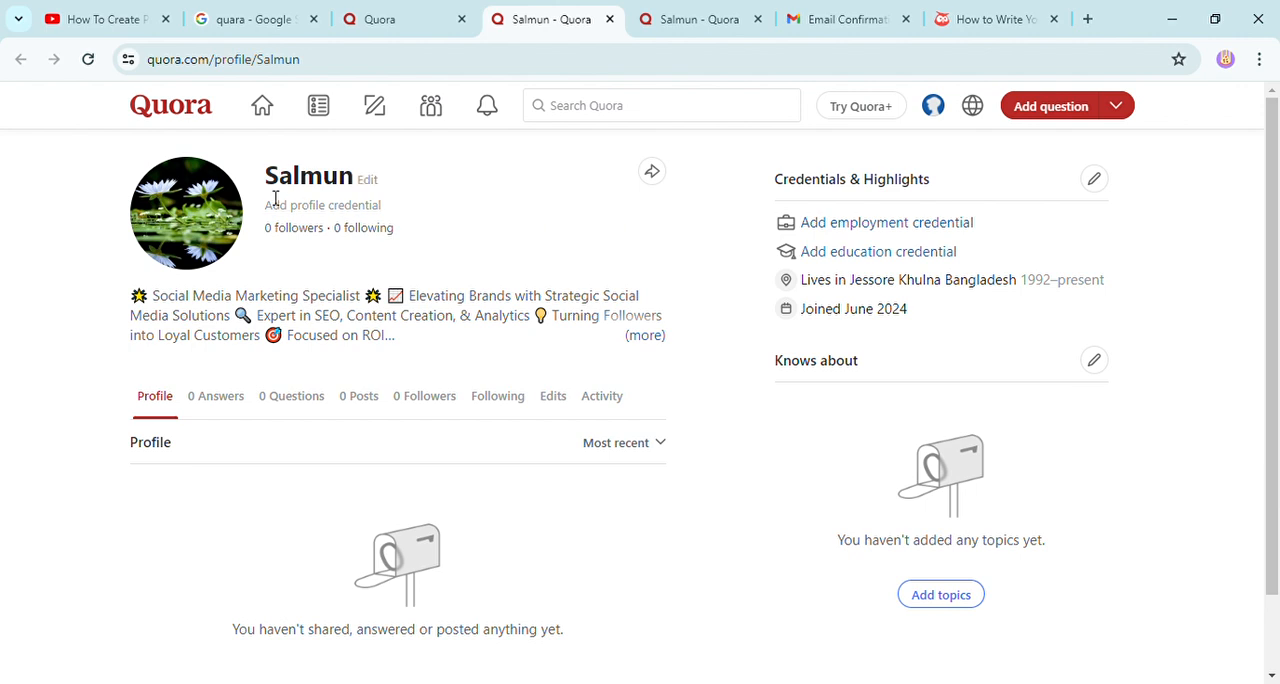
mouse_move(210, 225)
scroll(686, 245, down, 1)
scroll(686, 245, up, 1)
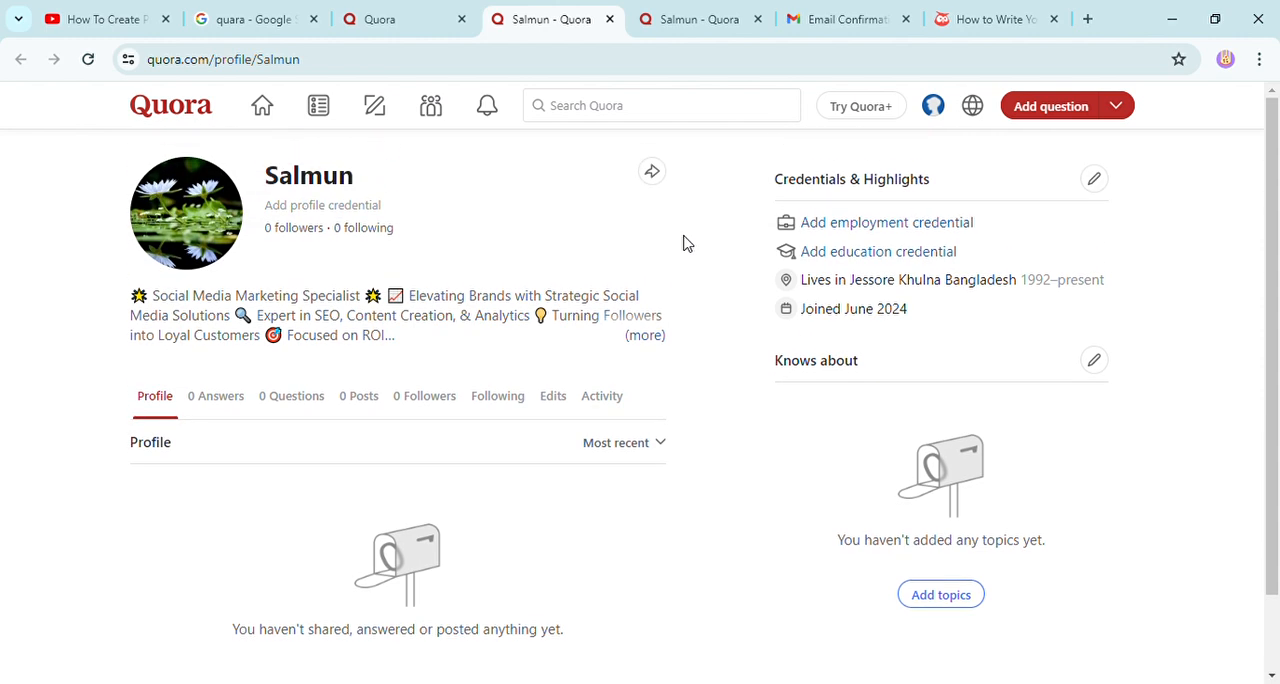